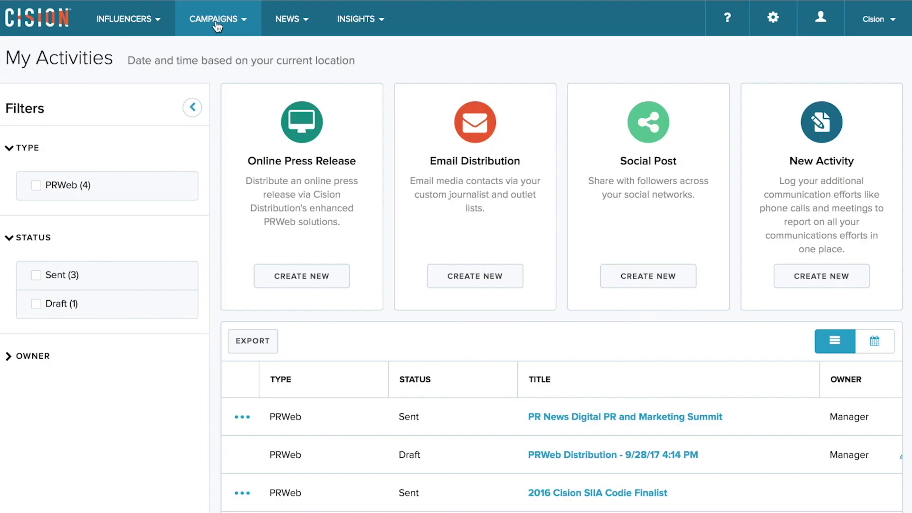
- Open the Campaigns menu in Cision Communications Cloud
click(217, 27)
- From My Activities, create an online press release named 'PR News Digital PR and Marketing Summit' on 3 PRWeb Web Power Releases
click(78, 76)
click(291, 277)
double_click(270, 152)
key(ctrl+a)
text(PR News Digital PR and Marketing Summit)
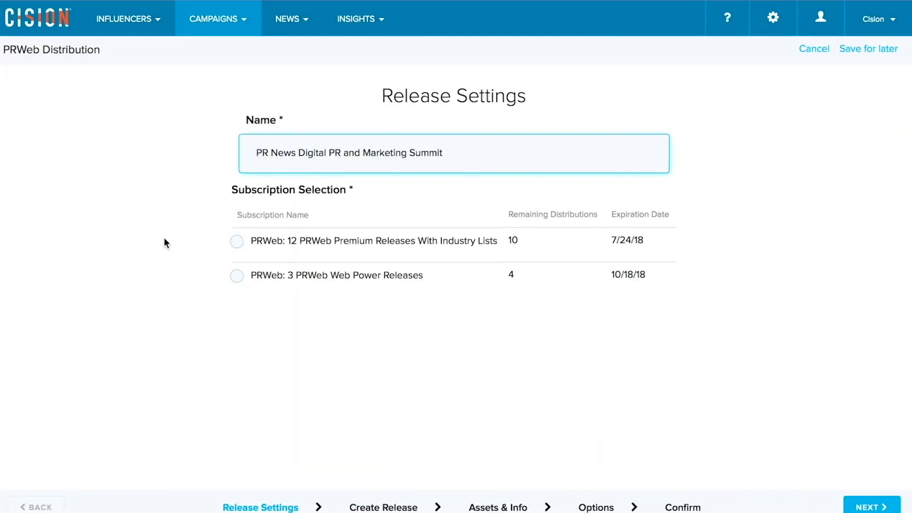
click(238, 278)
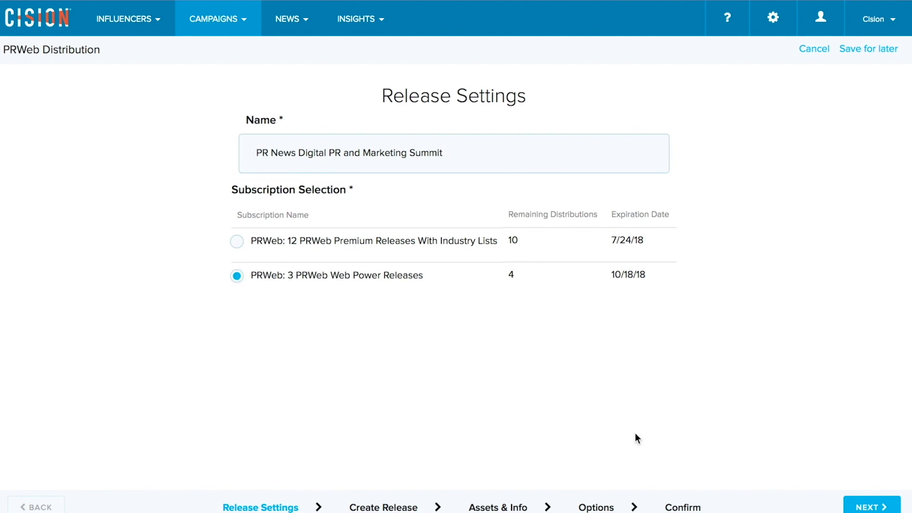
click(860, 507)
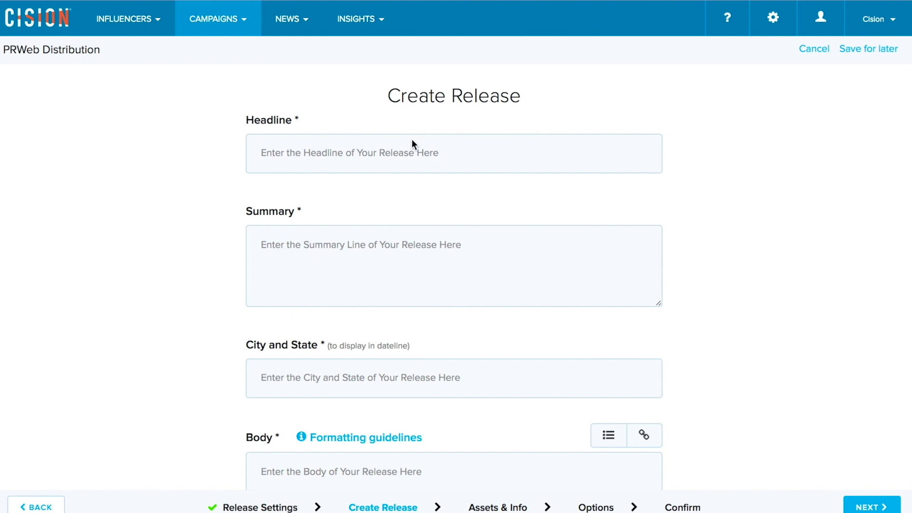
- Paste the headline and summary, set the dateline to Chicago, IL, and paste the release body
click(398, 153)
text(Cision Speaks at PR News Digital PR and Marketing Summit 2017)
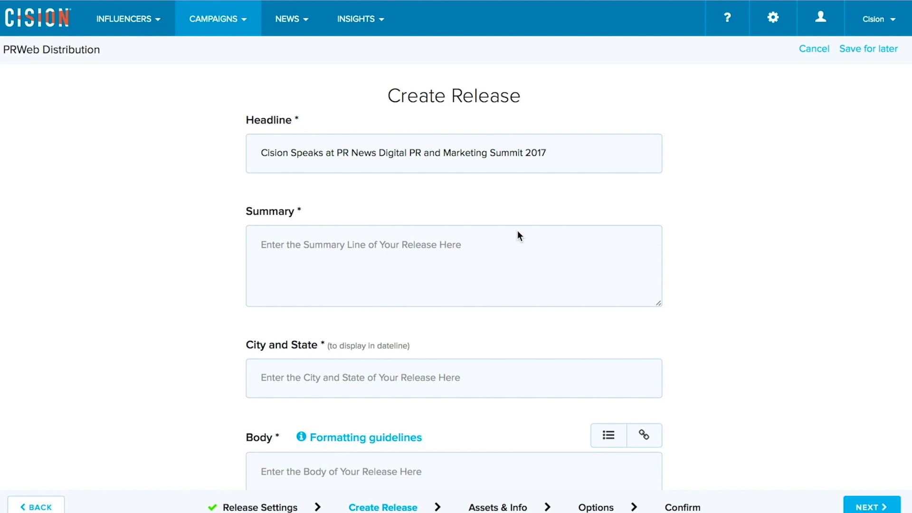
click(493, 235)
key(Tab)
text(C)
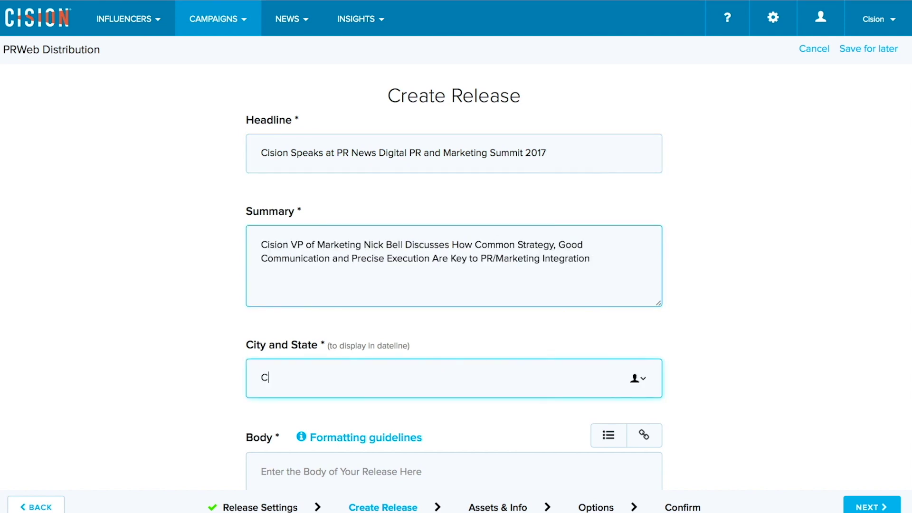
text(hicago, IL)
key(Tab)
key(ctrl+v)
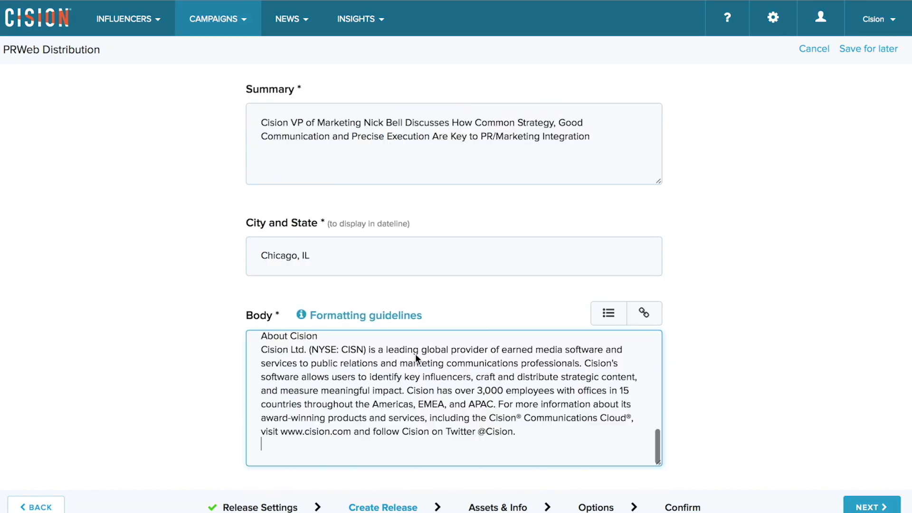
scroll(415, 355, up, 5)
scroll(415, 355, up, 6)
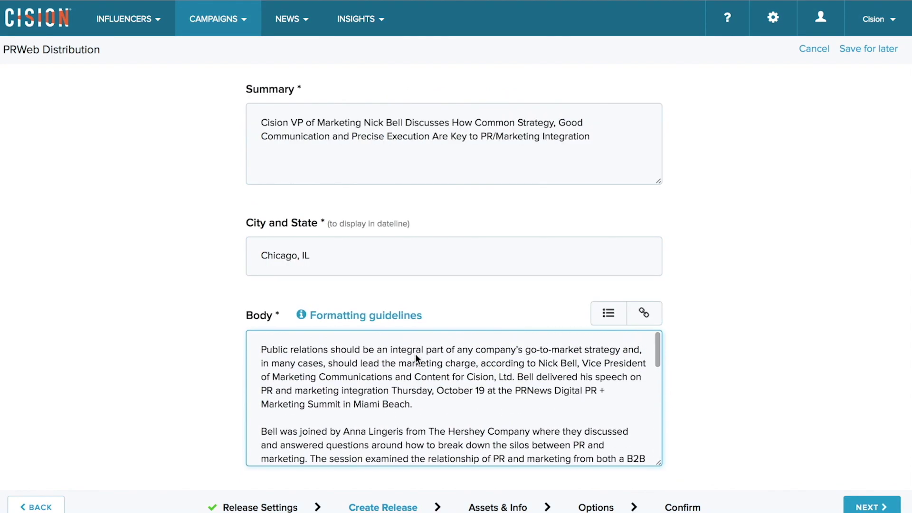
scroll(416, 354, down, 10)
scroll(415, 354, down, 2)
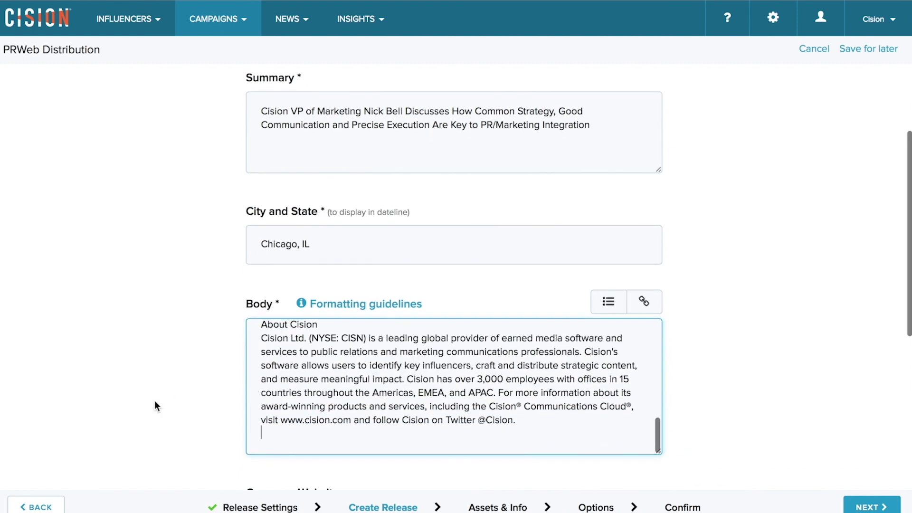
scroll(155, 400, down, 5)
click(249, 369)
text(www.cision.com)
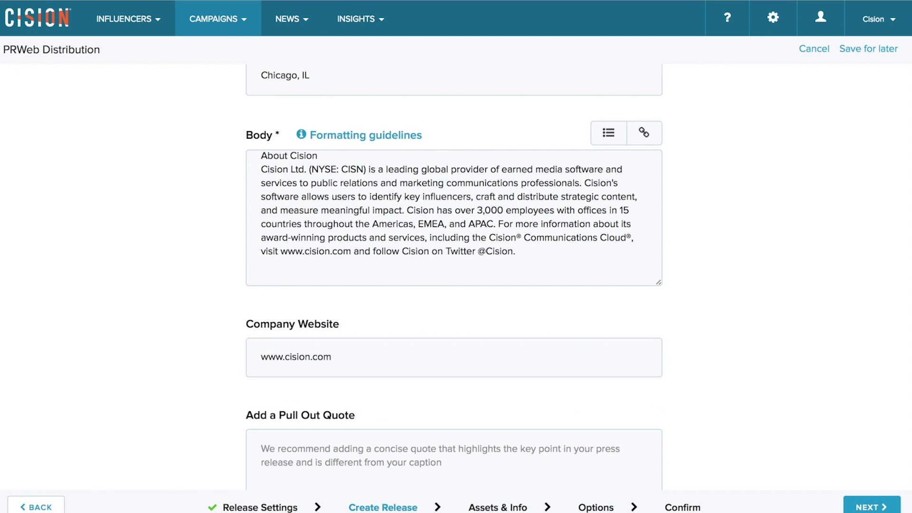
- Paste the pull out quote and continue to the Assets & Info step
scroll(760, 473, down, 2)
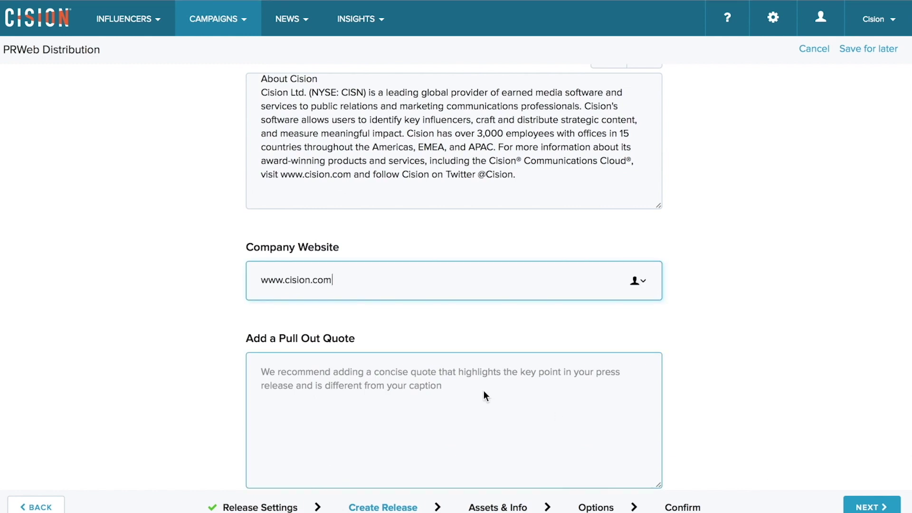
click(484, 392)
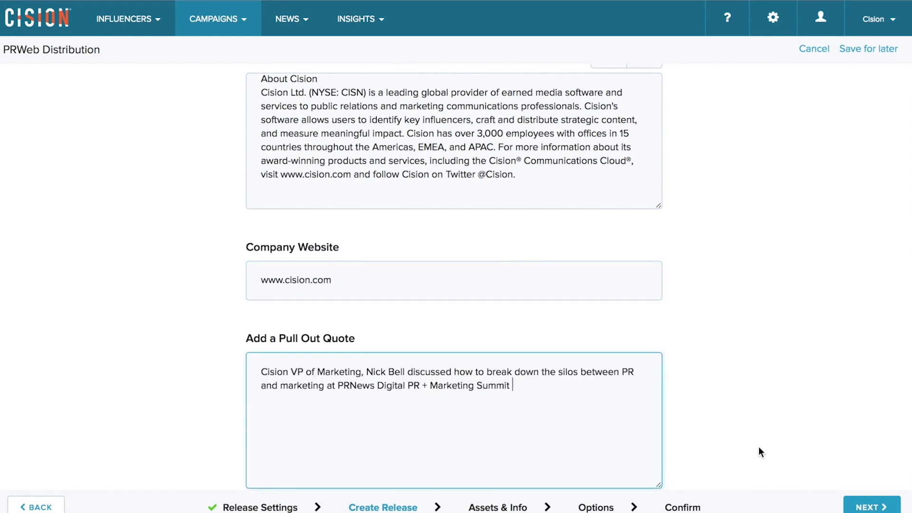
scroll(759, 447, down, 2)
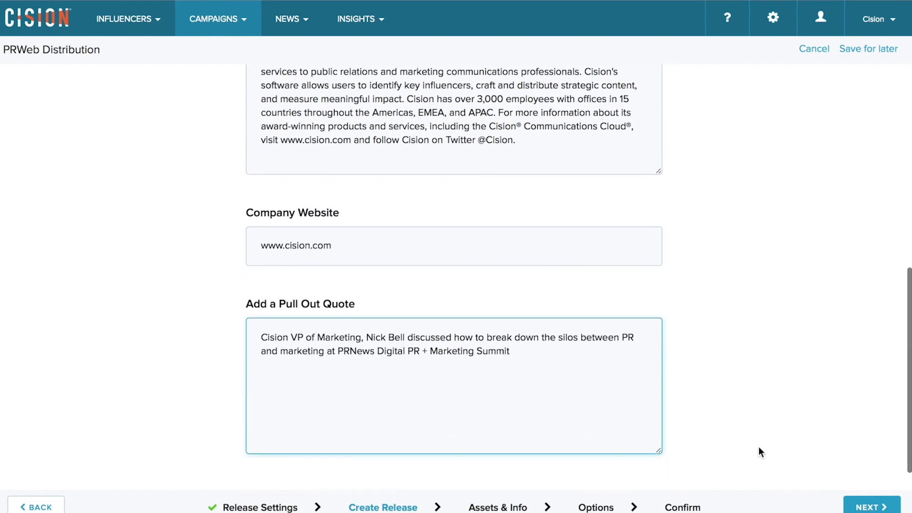
click(864, 508)
scroll(602, 304, up, 10)
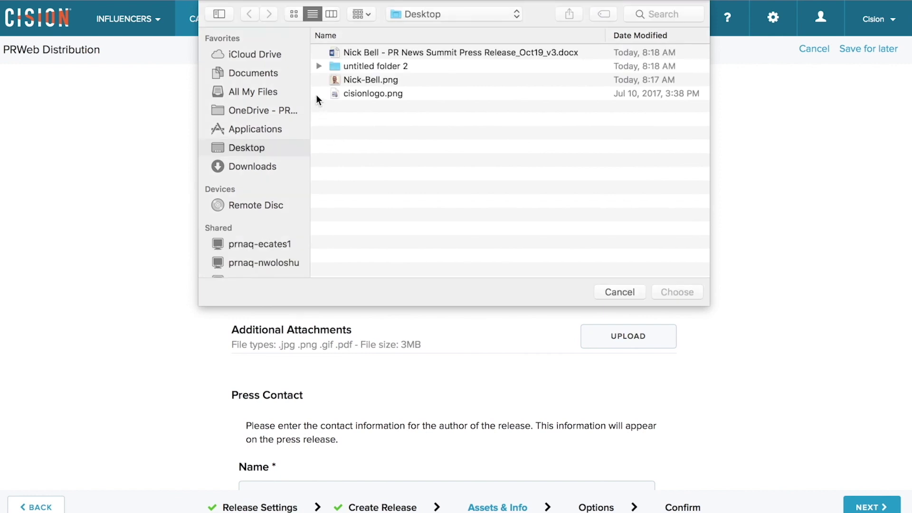
- Upload the headshot PNG as the release image and paste in its caption
click(372, 80)
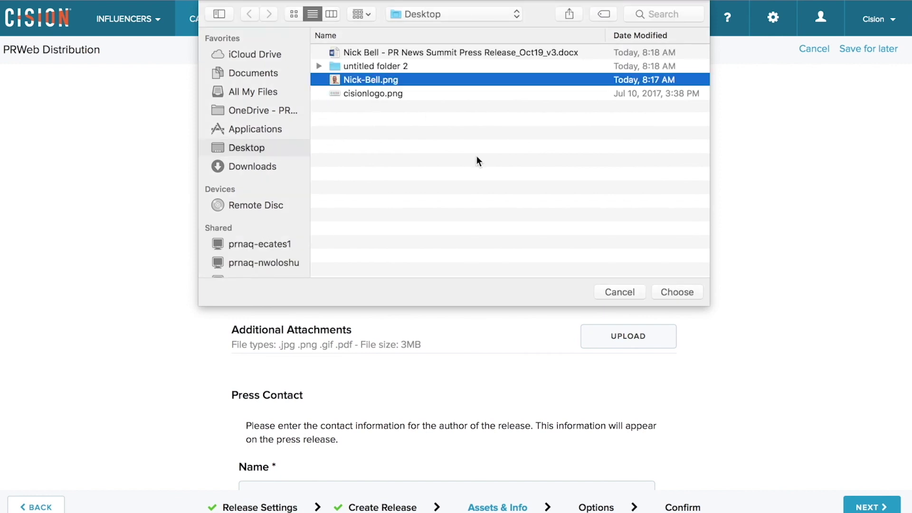
click(665, 293)
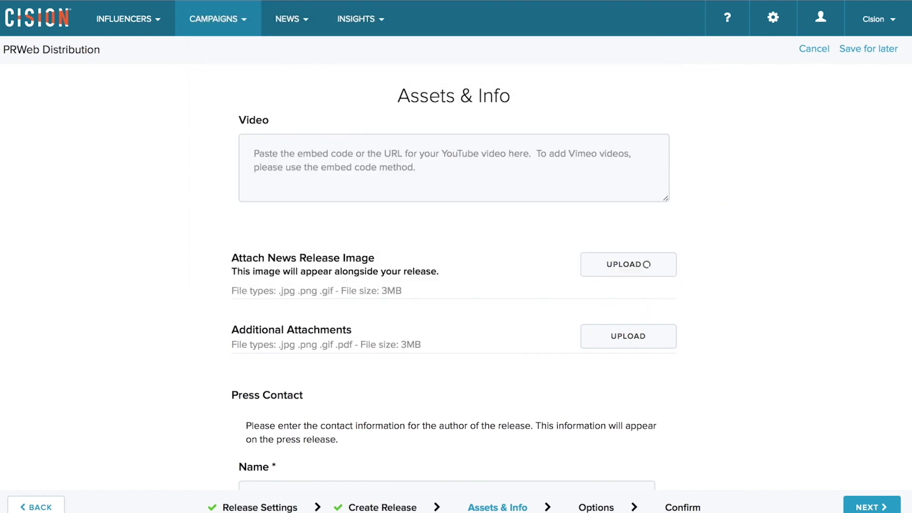
scroll(688, 361, down, 1)
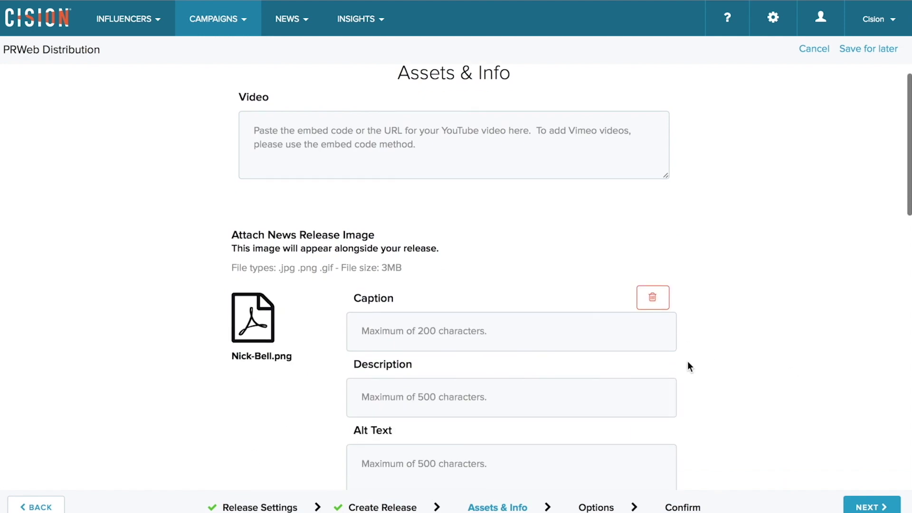
click(566, 315)
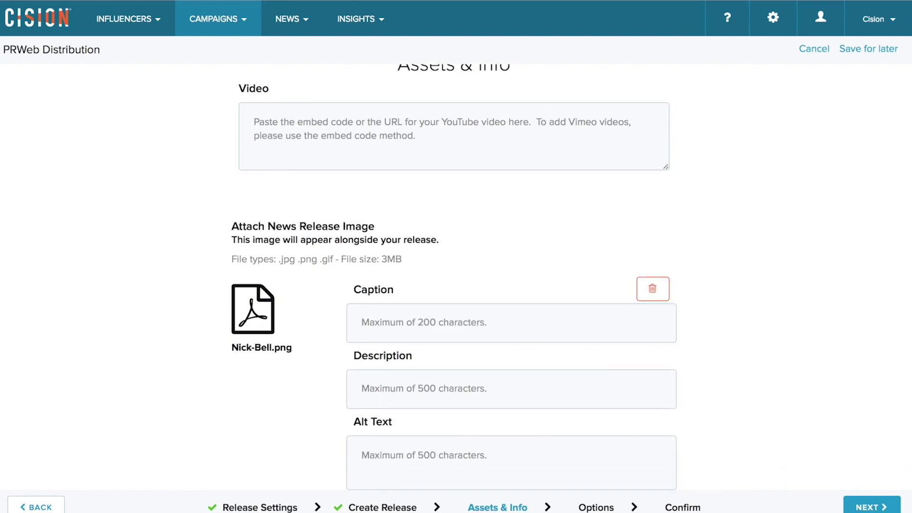
click(457, 324)
key(ctrl+v)
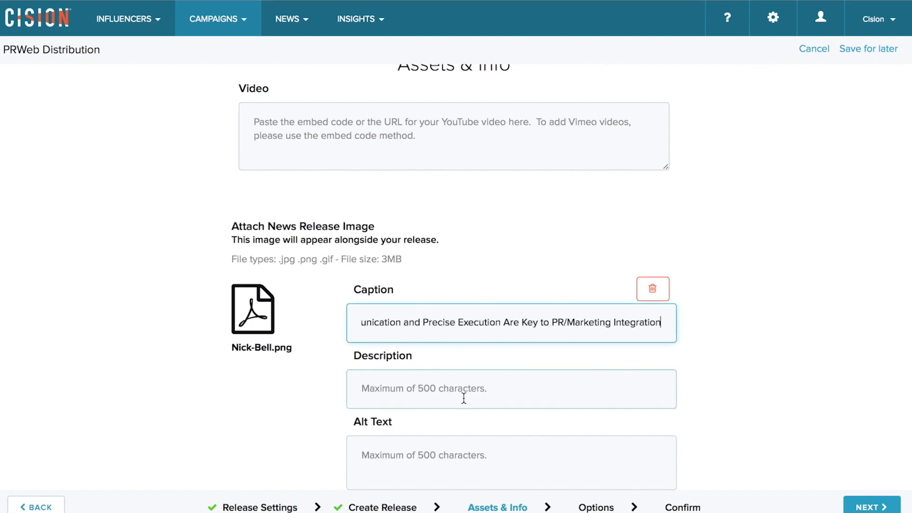
- Set the headshot's description and alt text to the contact's name followed by 'Head Shot'
scroll(463, 398, down, 1)
click(444, 361)
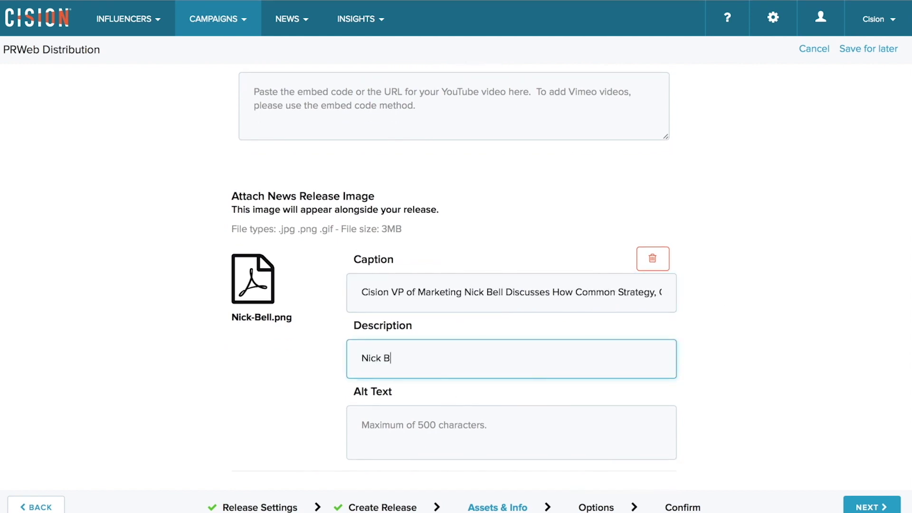
click(409, 430)
scroll(456, 285, down, 2)
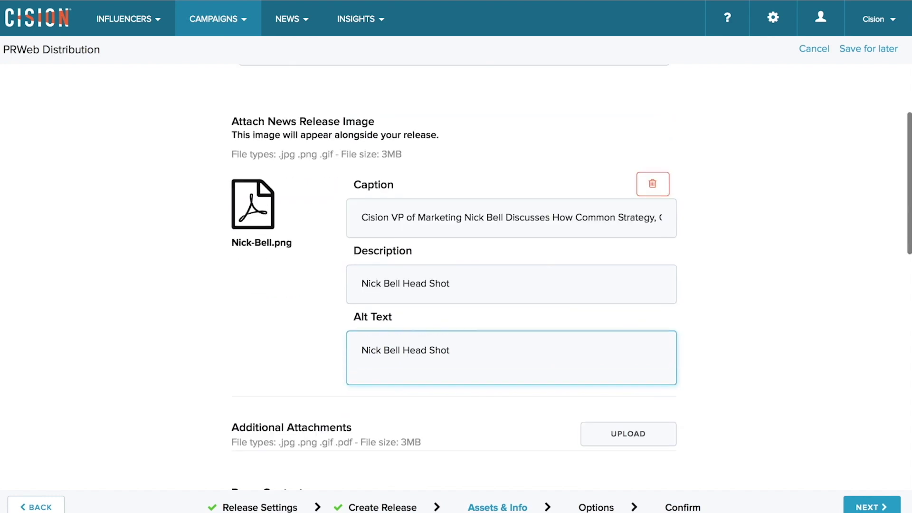
scroll(549, 420, down, 3)
- Attach cisionlogo.png as an additional attachment with caption, description and alt text 'Cision Logo'
click(626, 327)
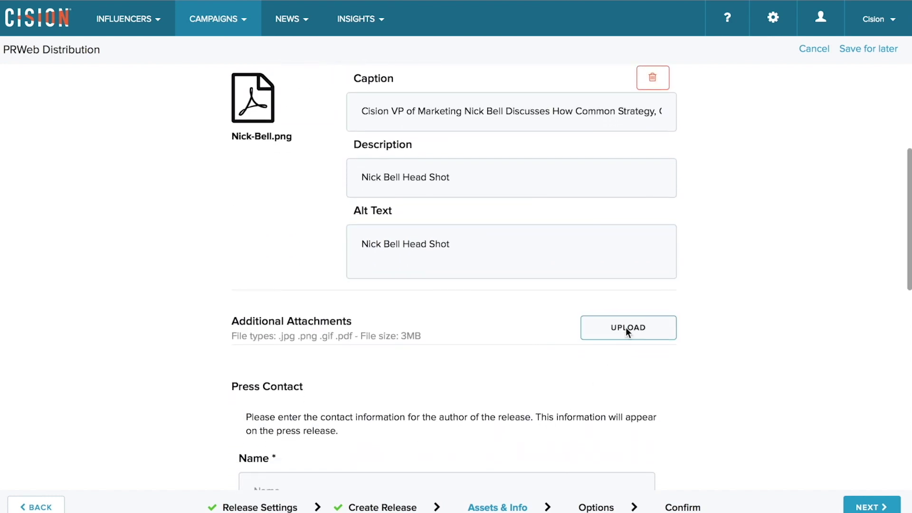
click(415, 95)
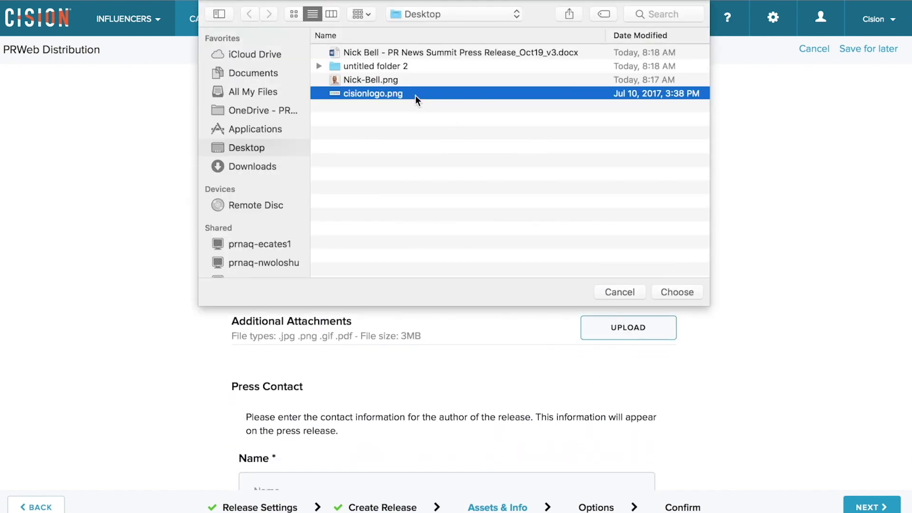
click(669, 291)
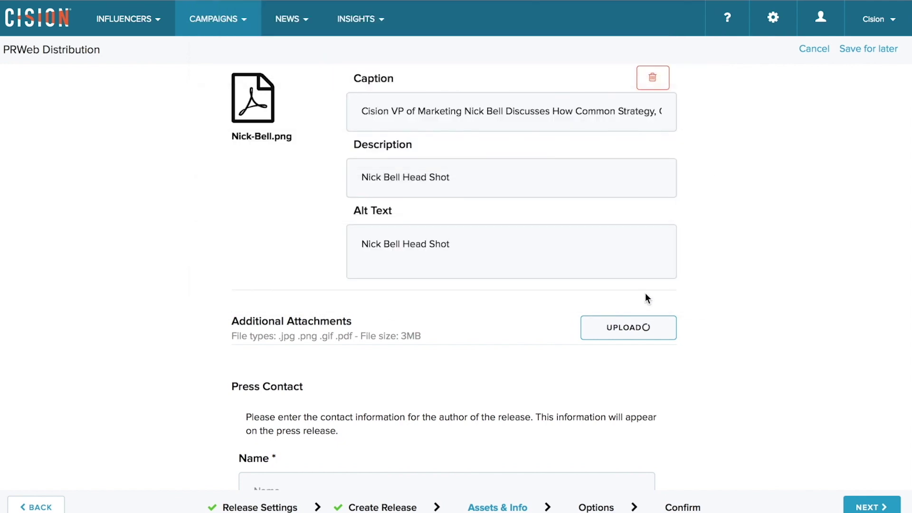
scroll(447, 333, down, 2)
click(428, 334)
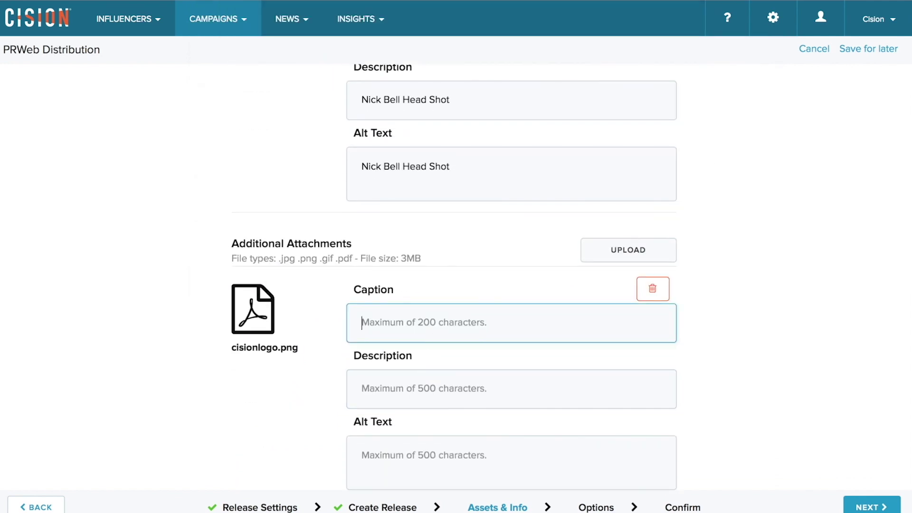
text(Cision Logo)
click(428, 388)
text(Cision Logo)
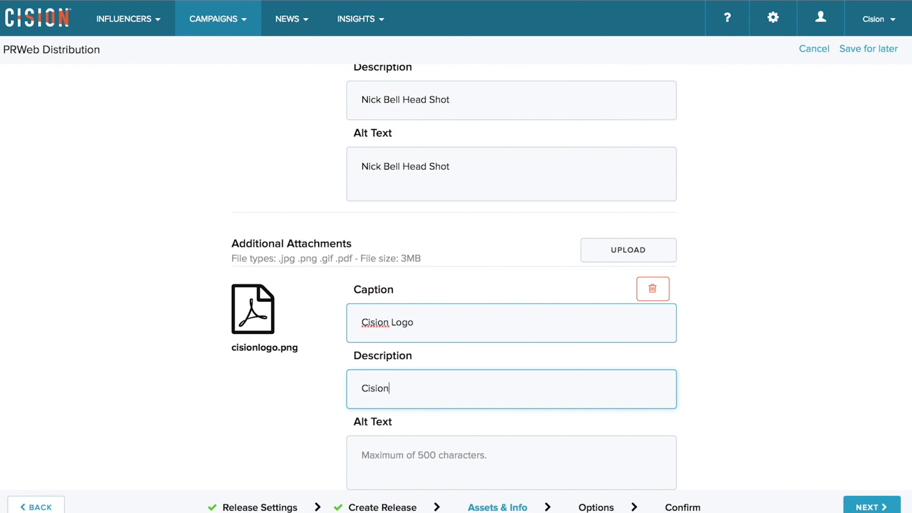
click(428, 455)
text(Cision L)
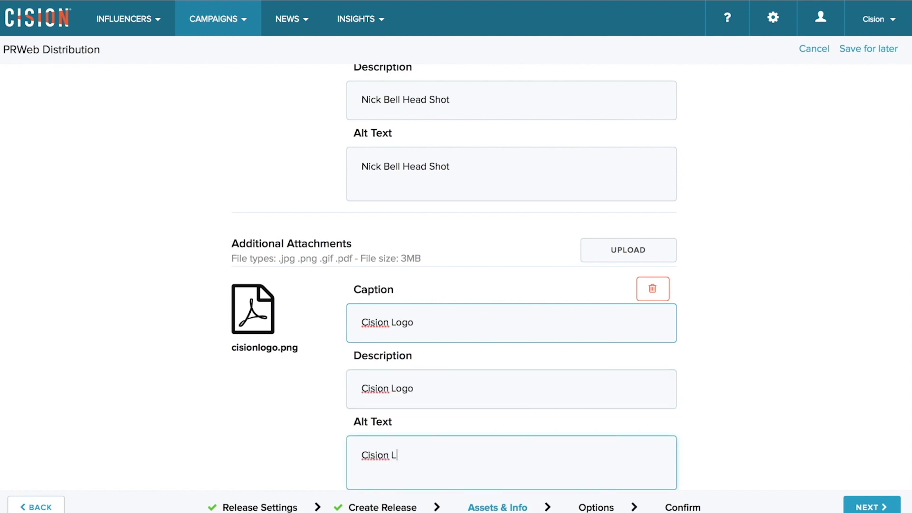
text(ogo)
- Move down to the Press Contact section and select the contact name field
scroll(428, 388, down, 3)
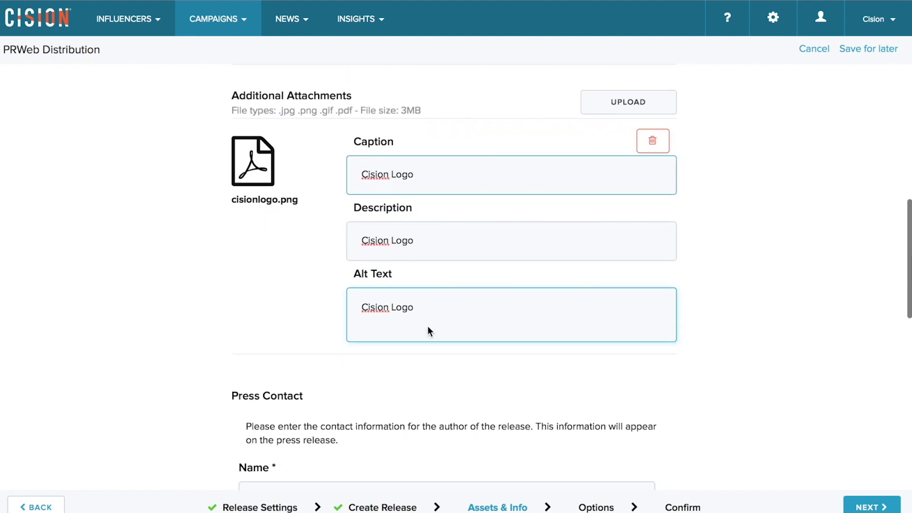
click(412, 413)
scroll(412, 412, down, 2)
click(412, 415)
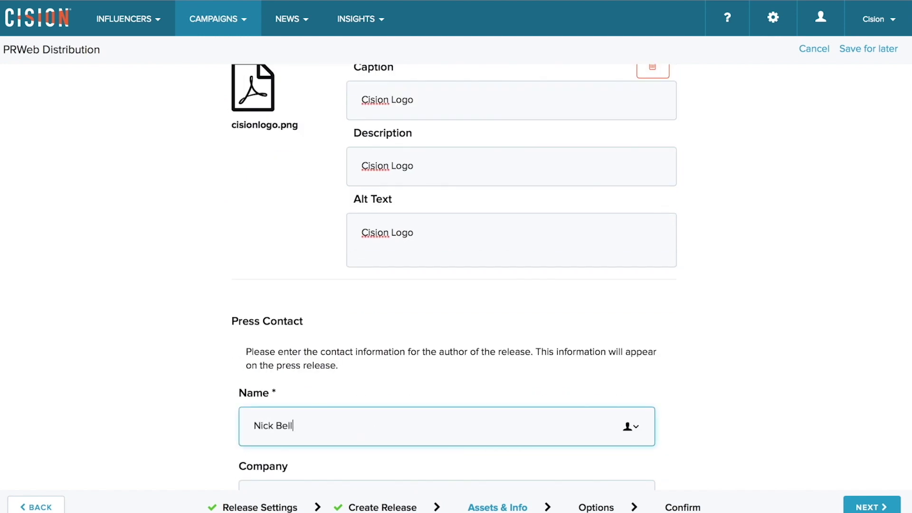
scroll(412, 414, down, 3)
click(412, 365)
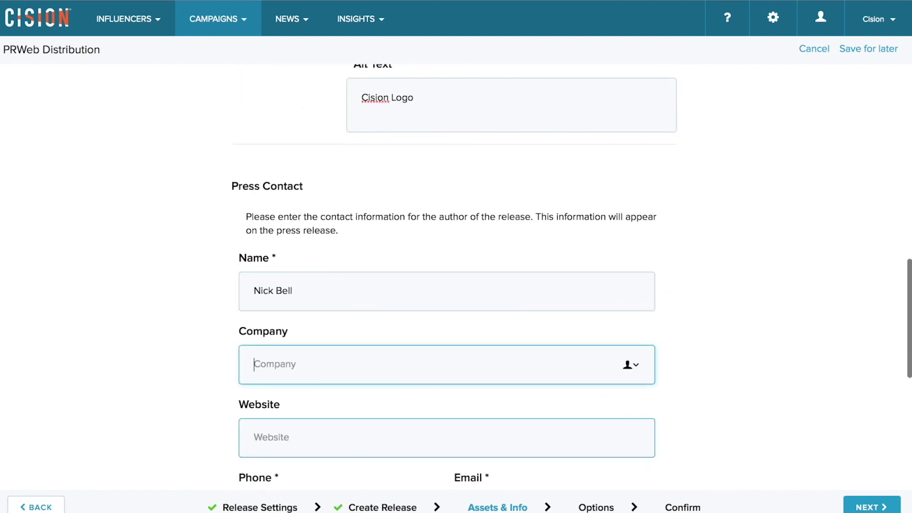
text(Cision)
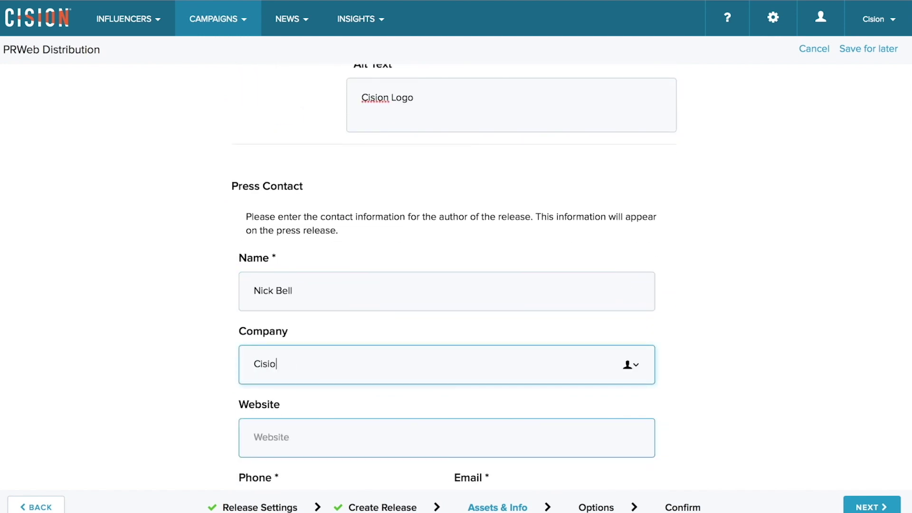
key(Tab)
text(www.cision.com)
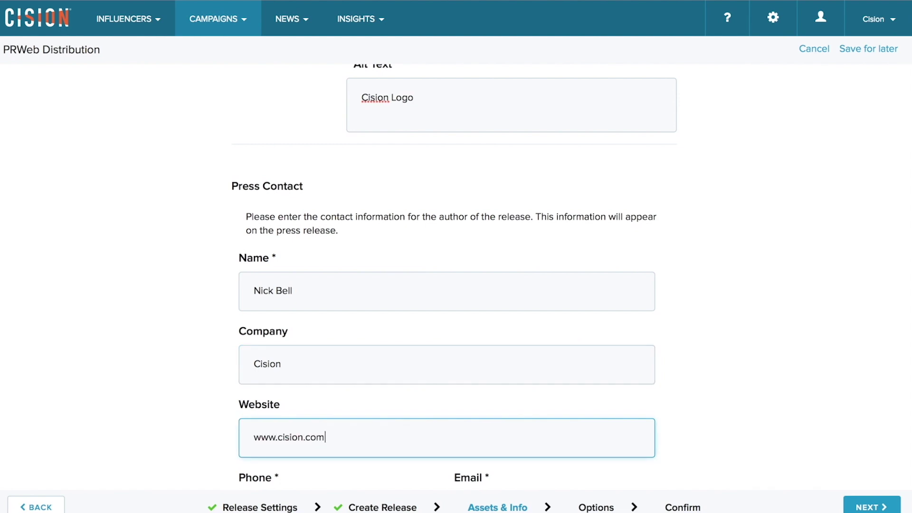
key(Tab)
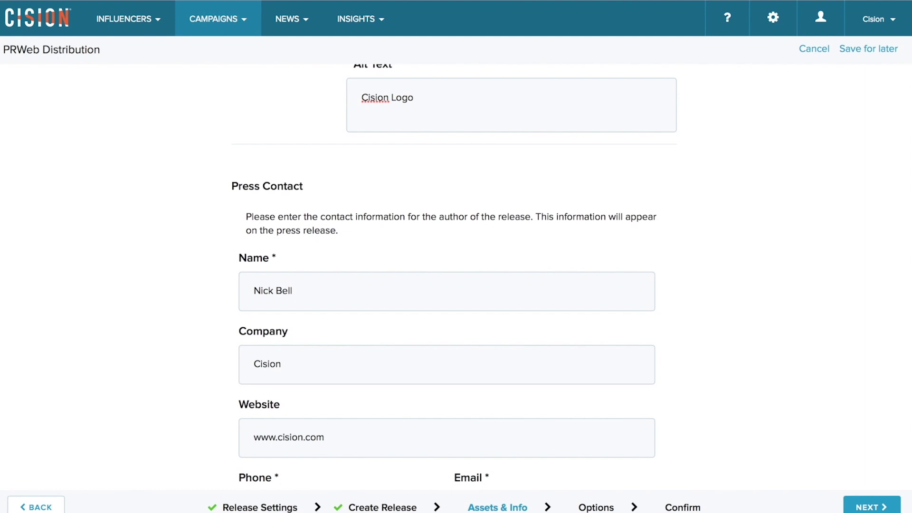
- Fill in the press contact's phone number and e-mail address
scroll(475, 355, down, 3)
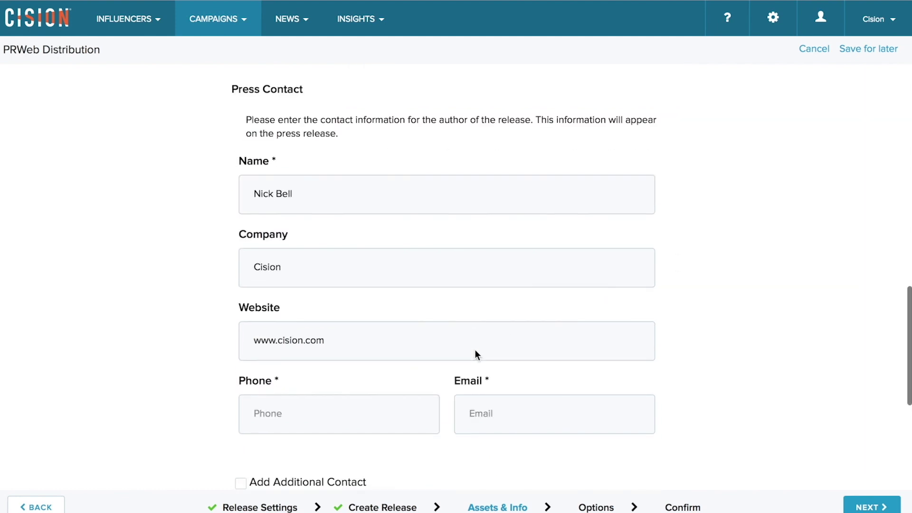
click(355, 426)
key(Tab)
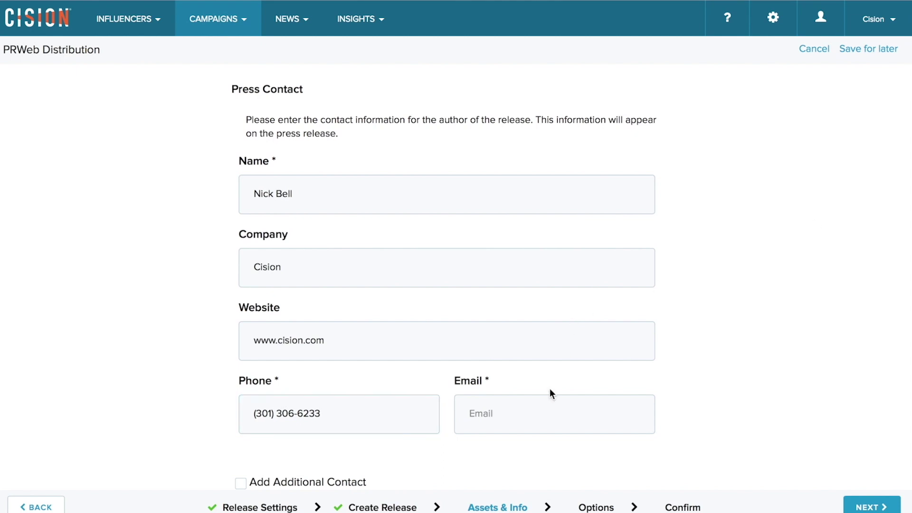
click(532, 421)
- Include the Twitter and Facebook profiles and continue to Distribution Options
scroll(550, 404, down, 3)
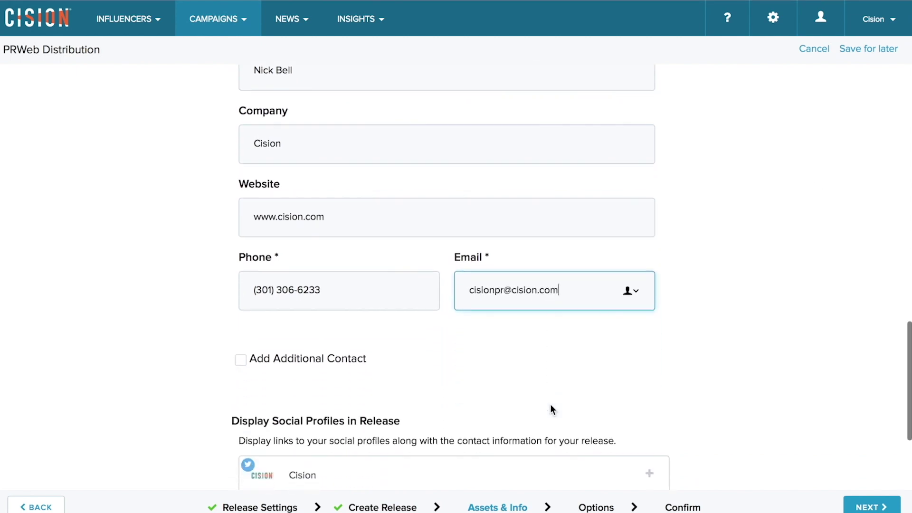
scroll(550, 404, down, 4)
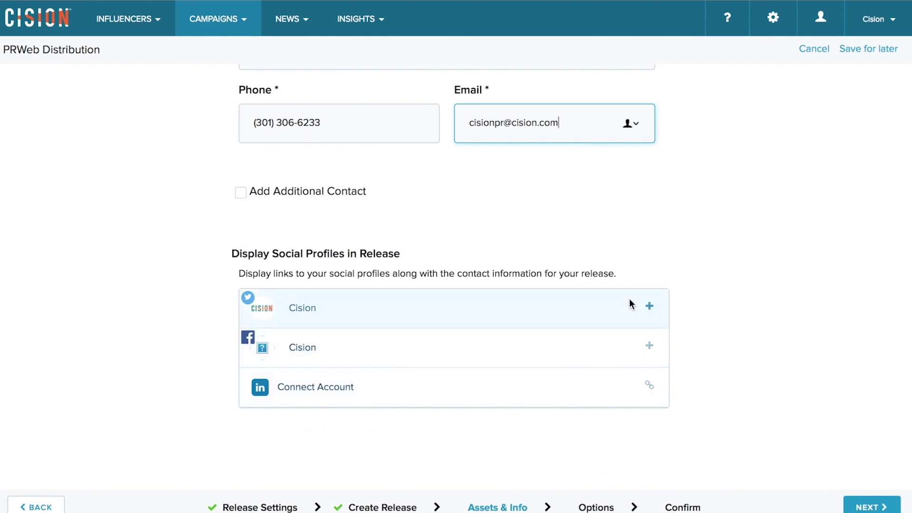
click(649, 306)
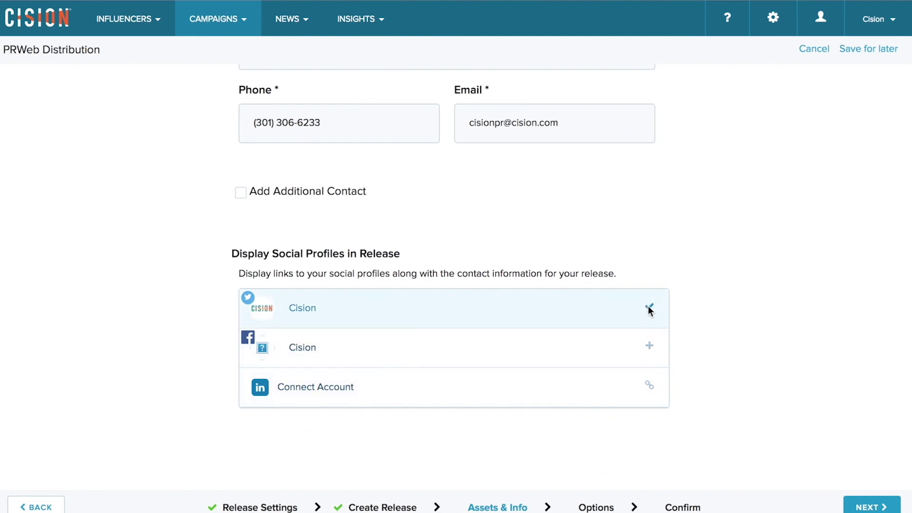
click(652, 349)
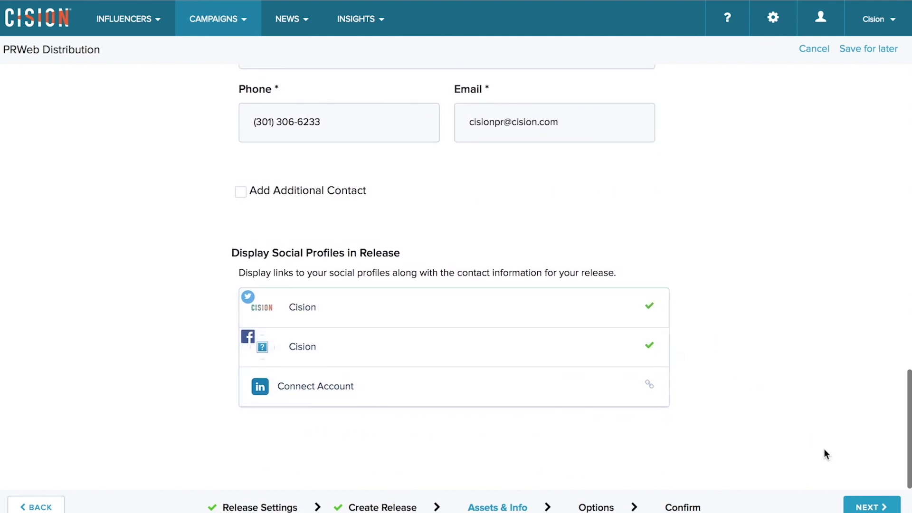
click(867, 507)
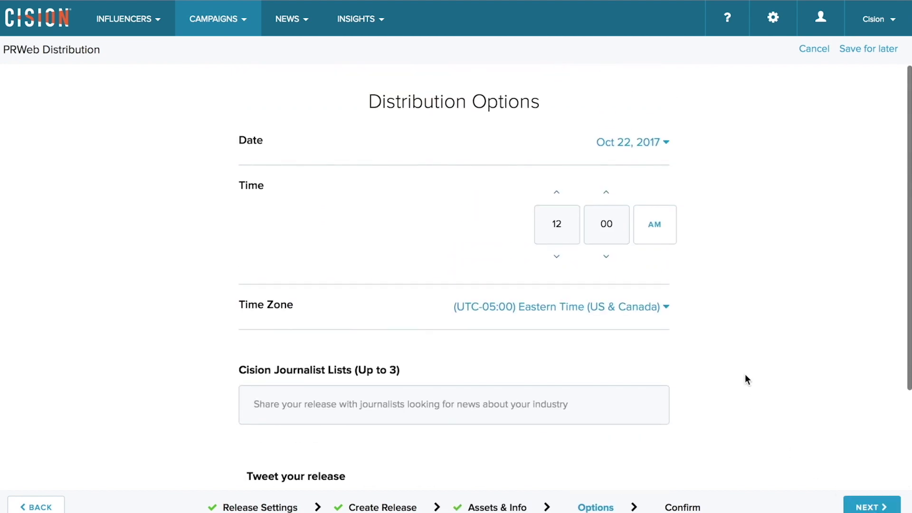
- Set the release's distribution time to 02:56 PM
click(567, 222)
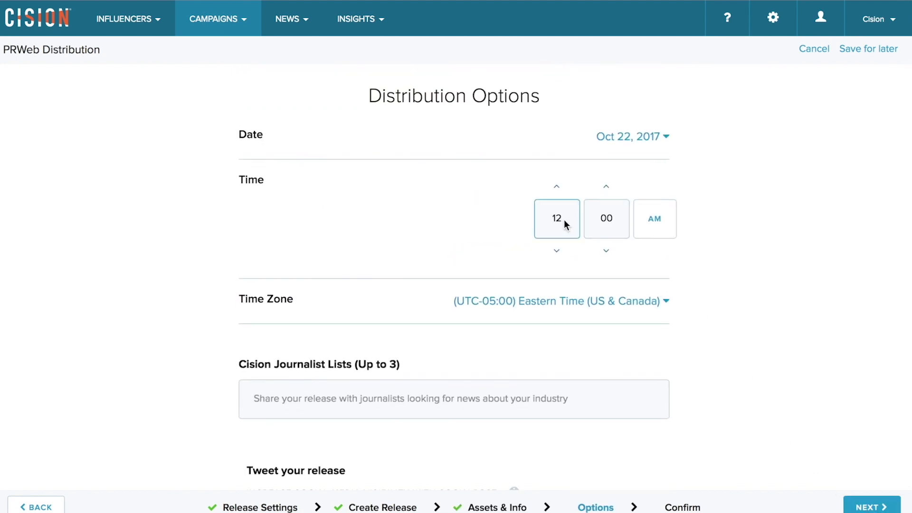
key(BackSpace)
key(BackSpace)
text(2)
key(Tab)
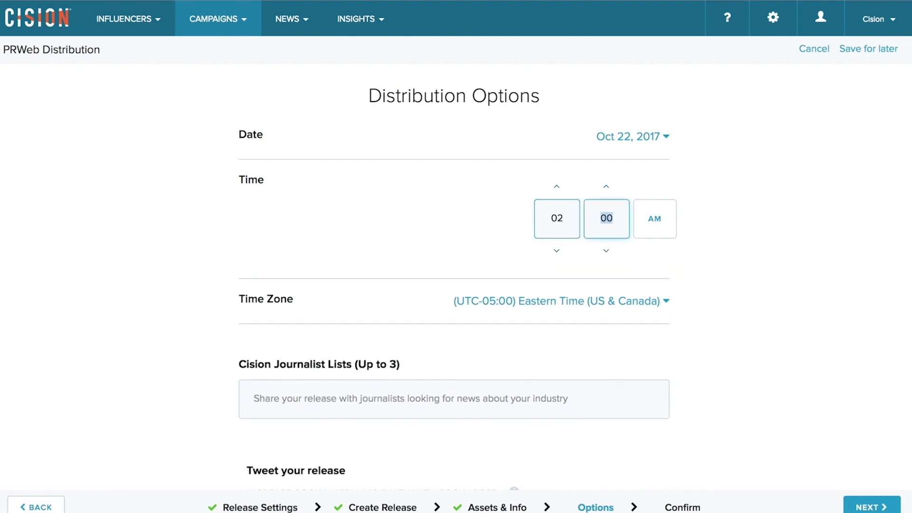
text(56)
key(Tab)
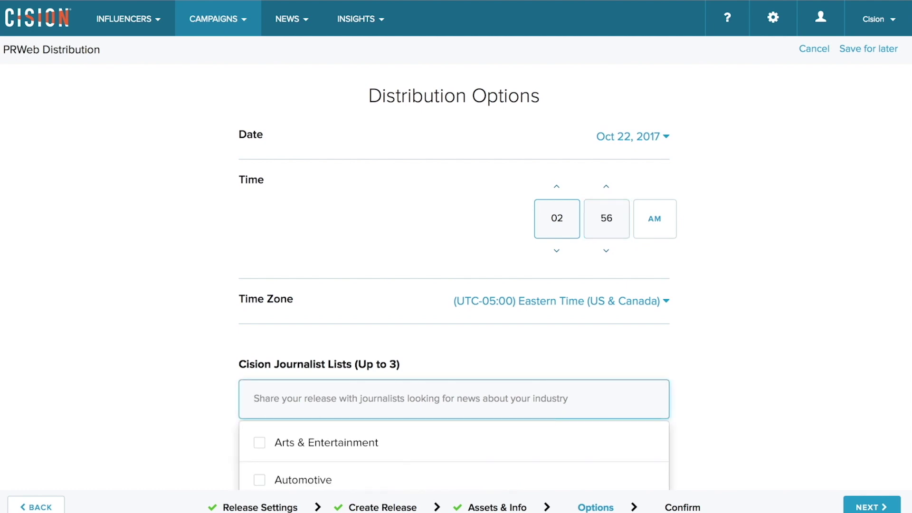
click(653, 226)
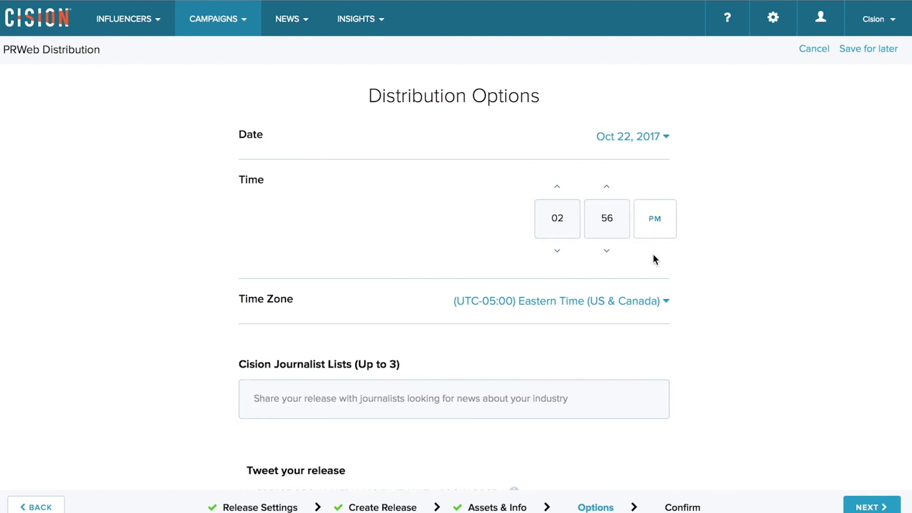
scroll(696, 275, down, 2)
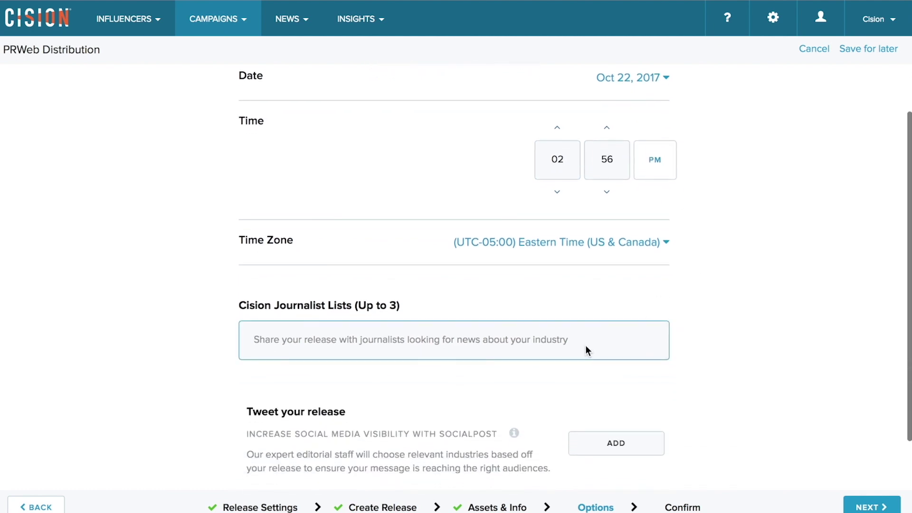
click(586, 347)
scroll(589, 365, down, 5)
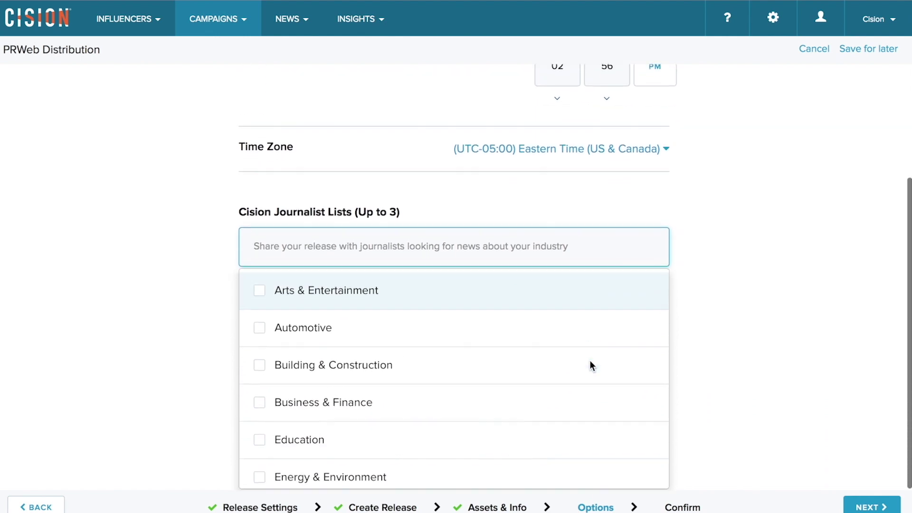
scroll(586, 369, down, 8)
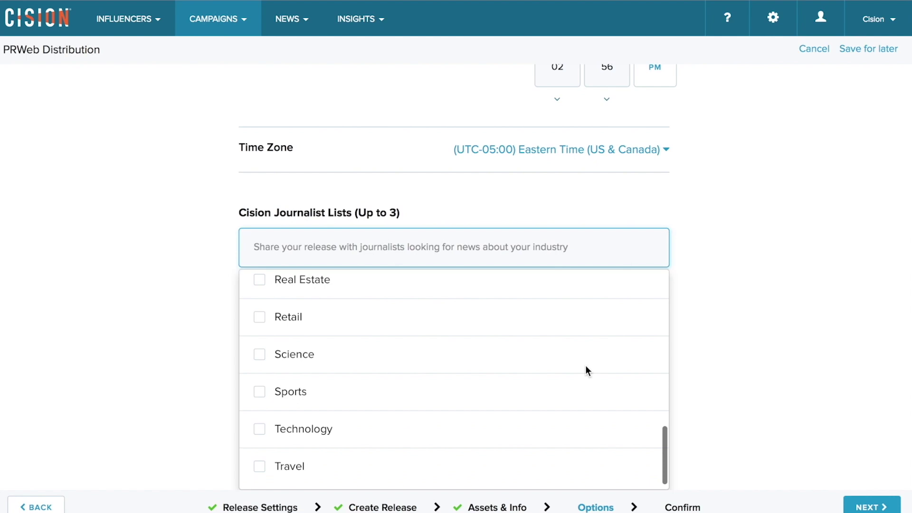
click(727, 395)
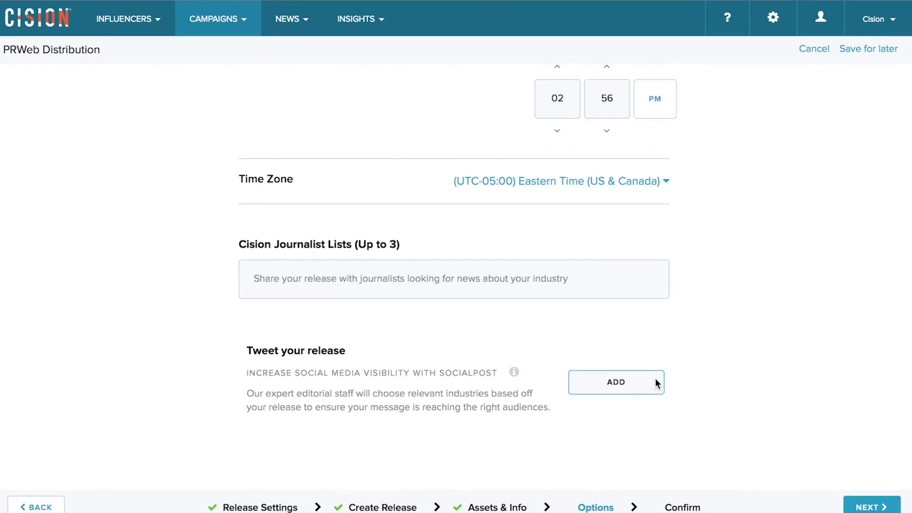
click(657, 380)
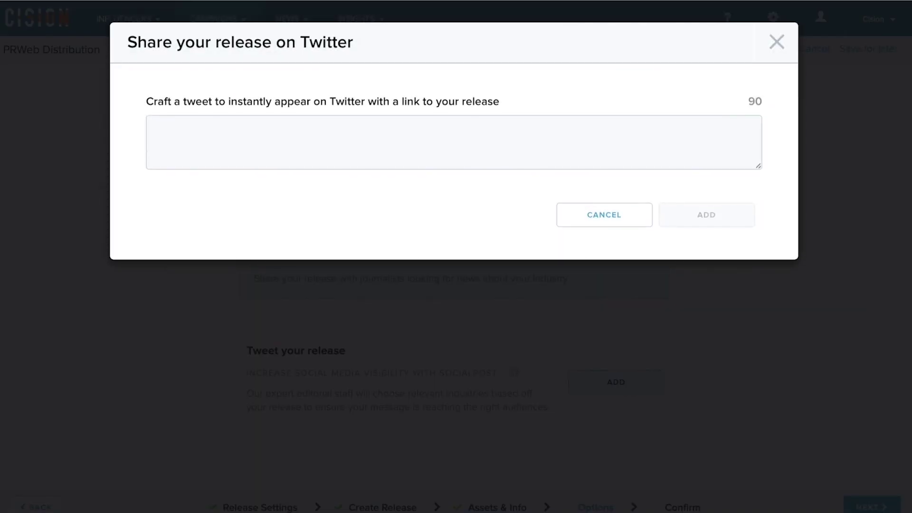
- Add the prepared tweet about breaking down PR & Marketing silos, then proceed to Confirm
click(647, 164)
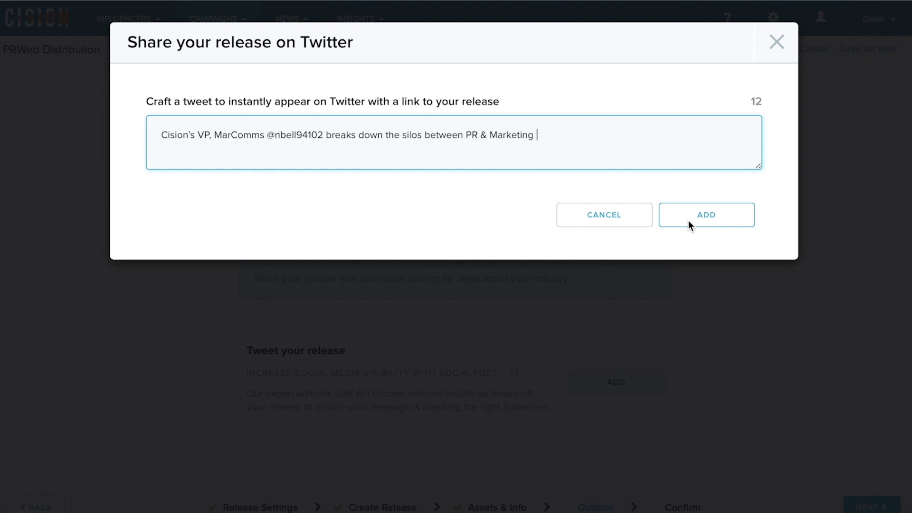
click(689, 220)
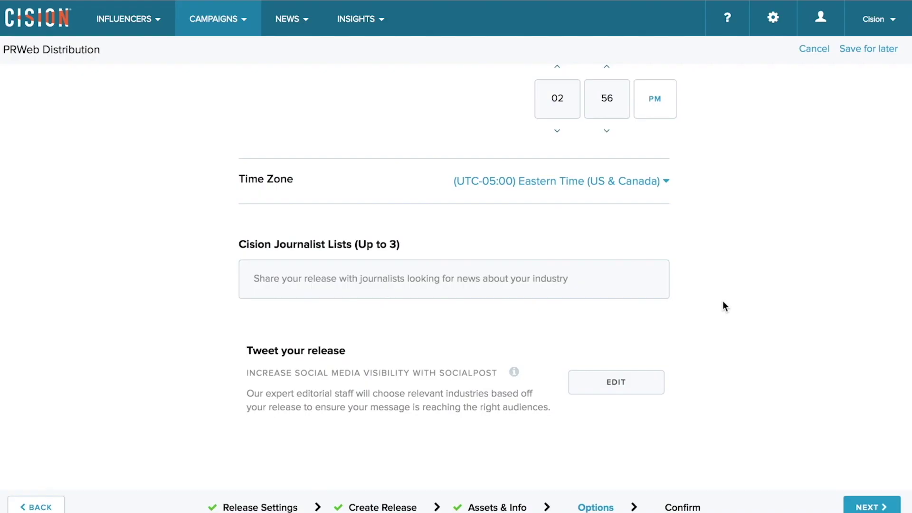
click(863, 509)
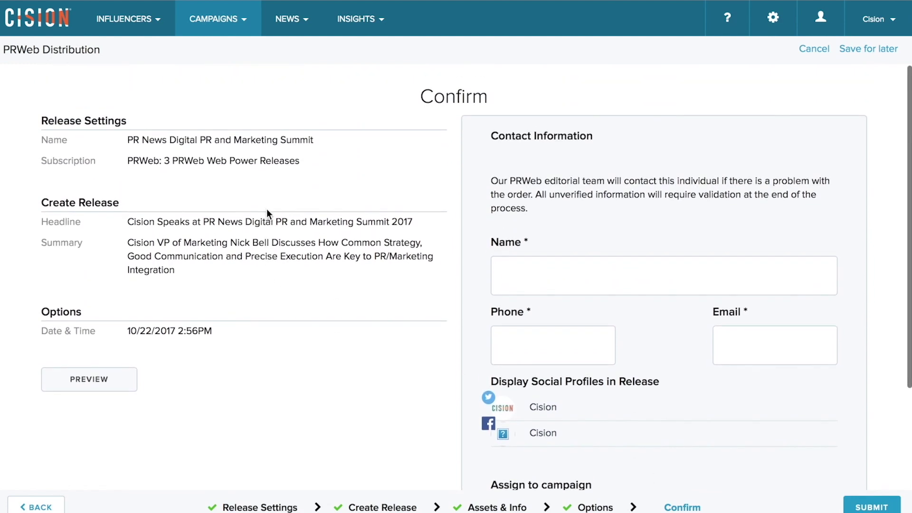
scroll(179, 316, down, 1)
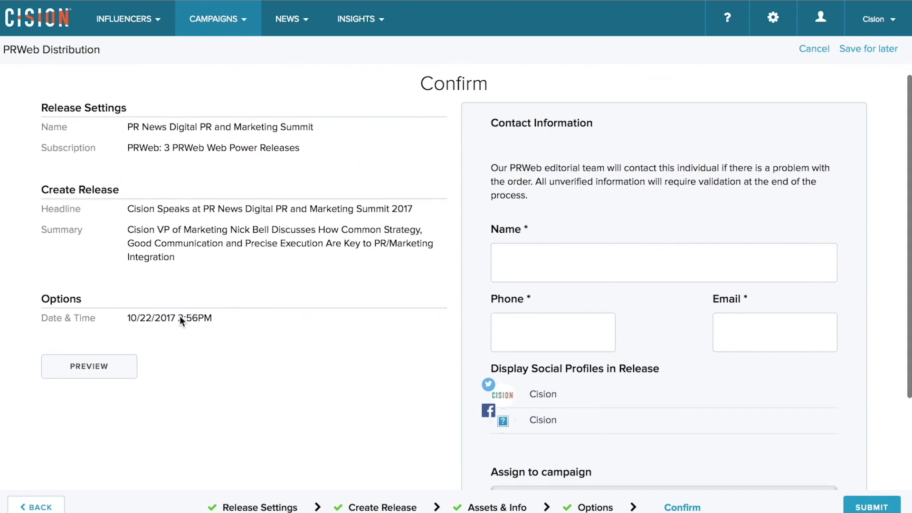
click(89, 370)
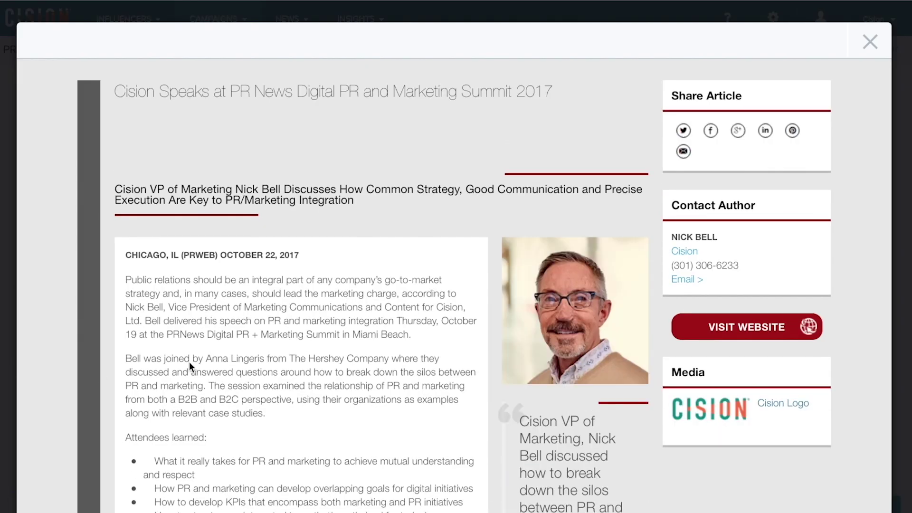
scroll(189, 364, down, 5)
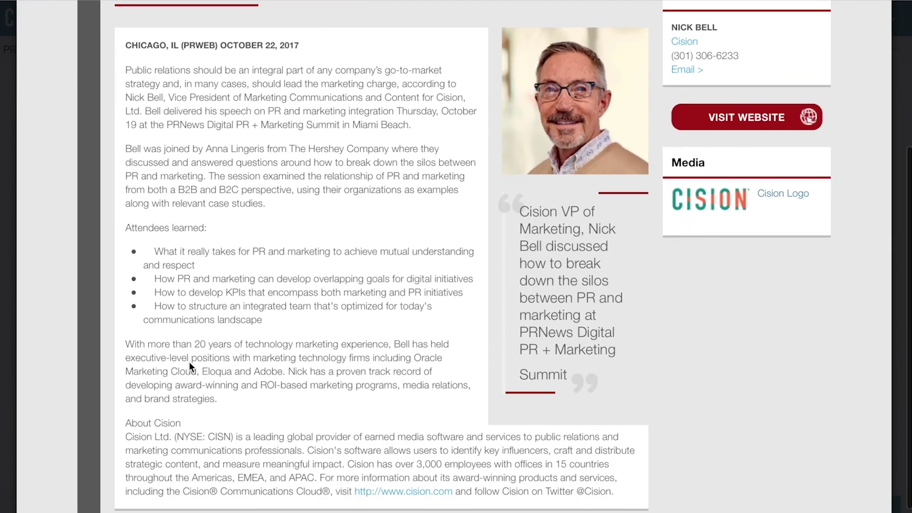
scroll(189, 362, up, 6)
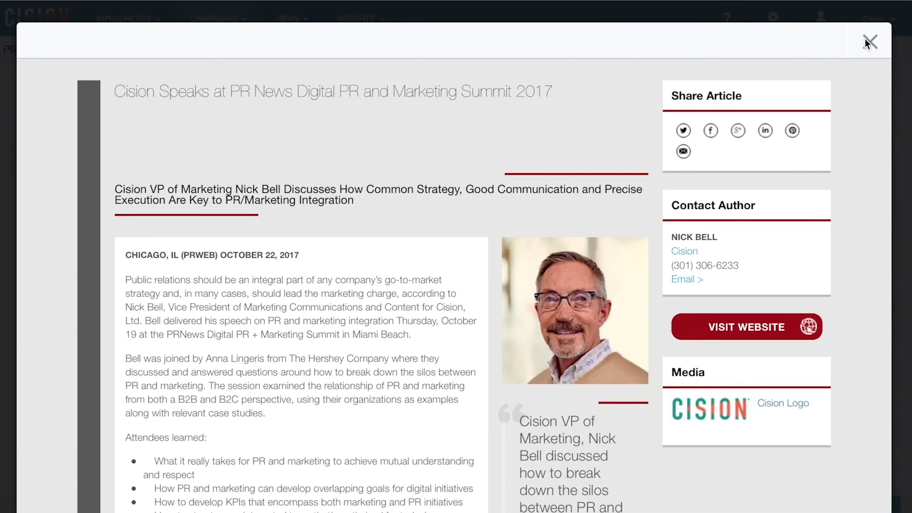
click(866, 40)
click(573, 270)
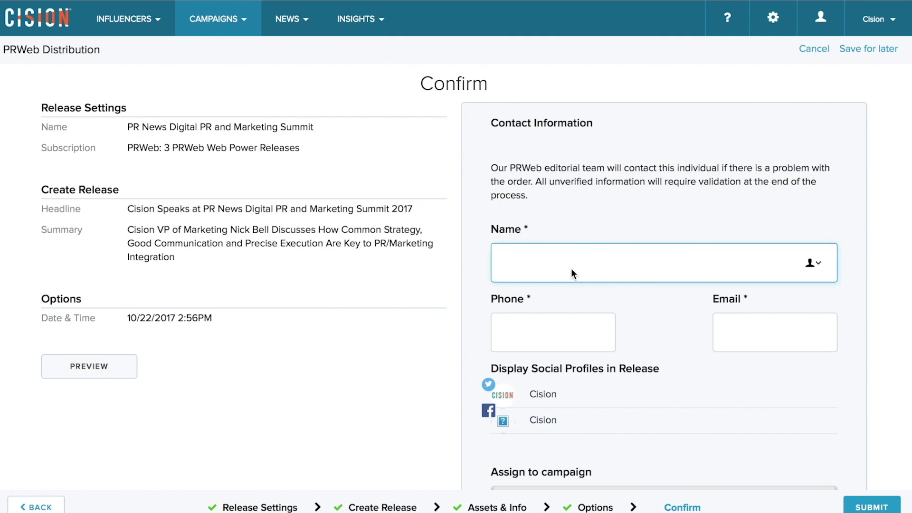
- Enter the contact's name, phone number (fixing a mistyped digit) and e-mail address
scroll(571, 269, down, 2)
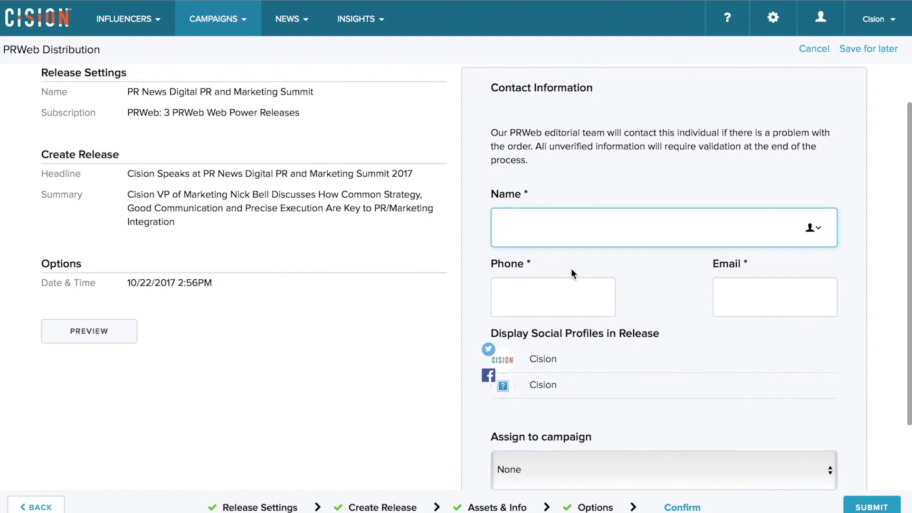
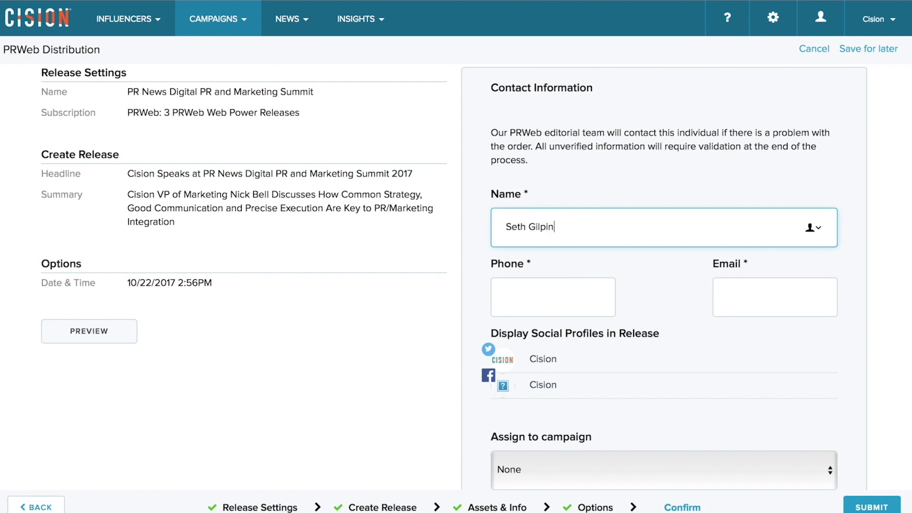
key(Tab)
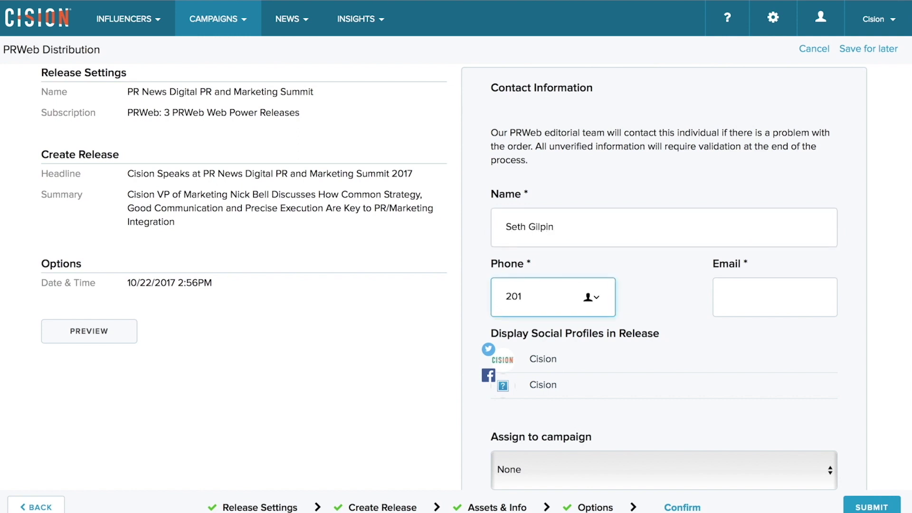
key(Tab)
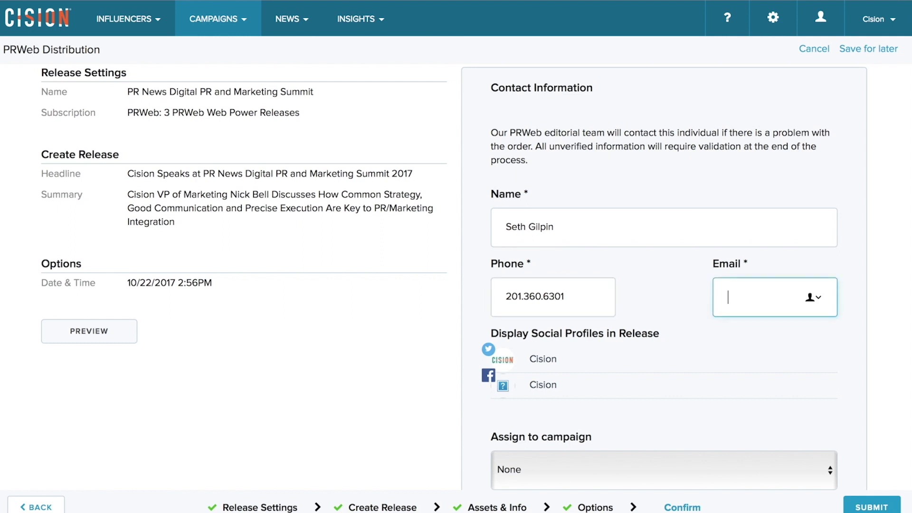
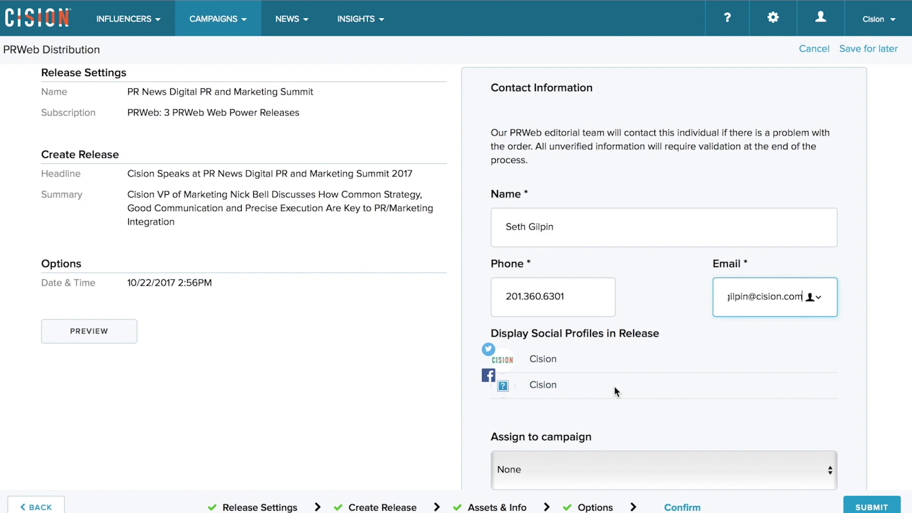
scroll(614, 386, down, 3)
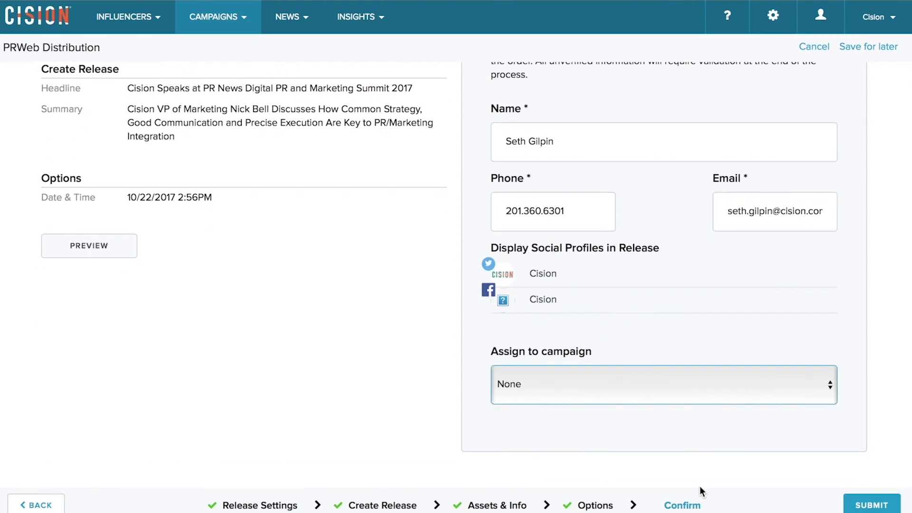
scroll(711, 458, up, 3)
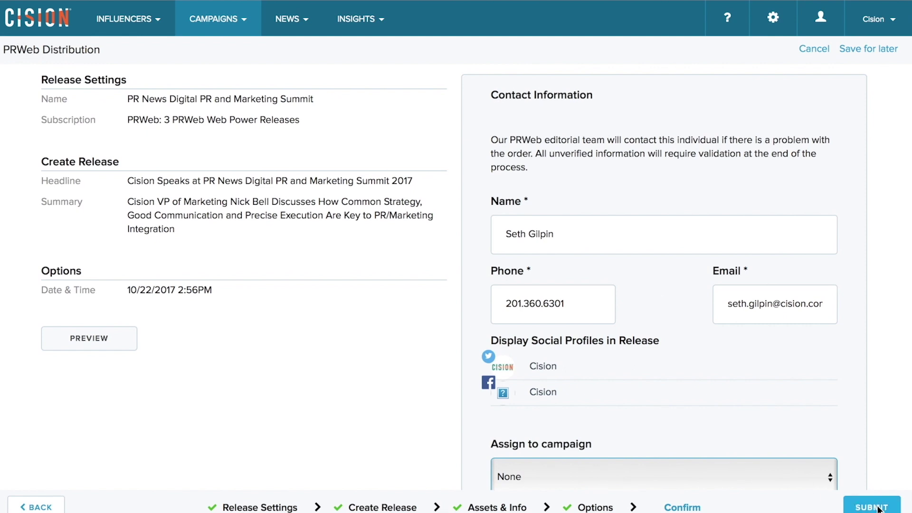
- Submit the PRWeb release from the Confirm page
click(877, 508)
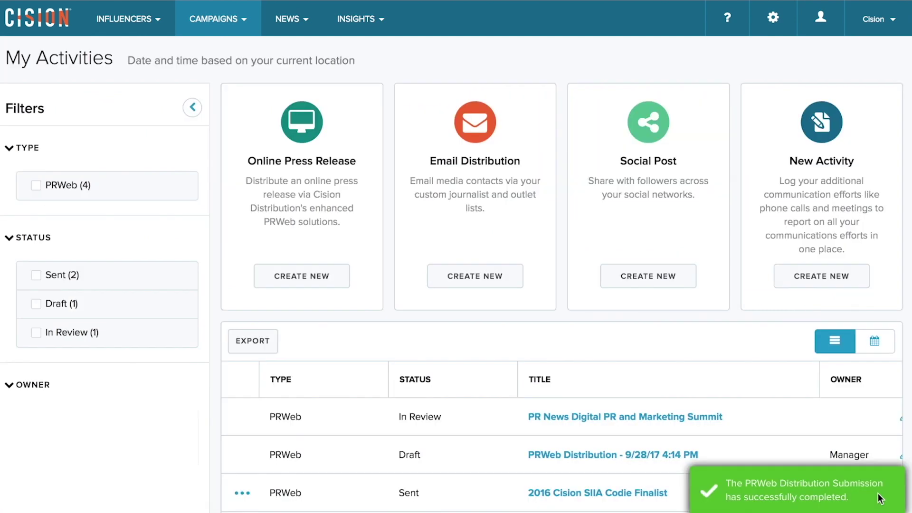